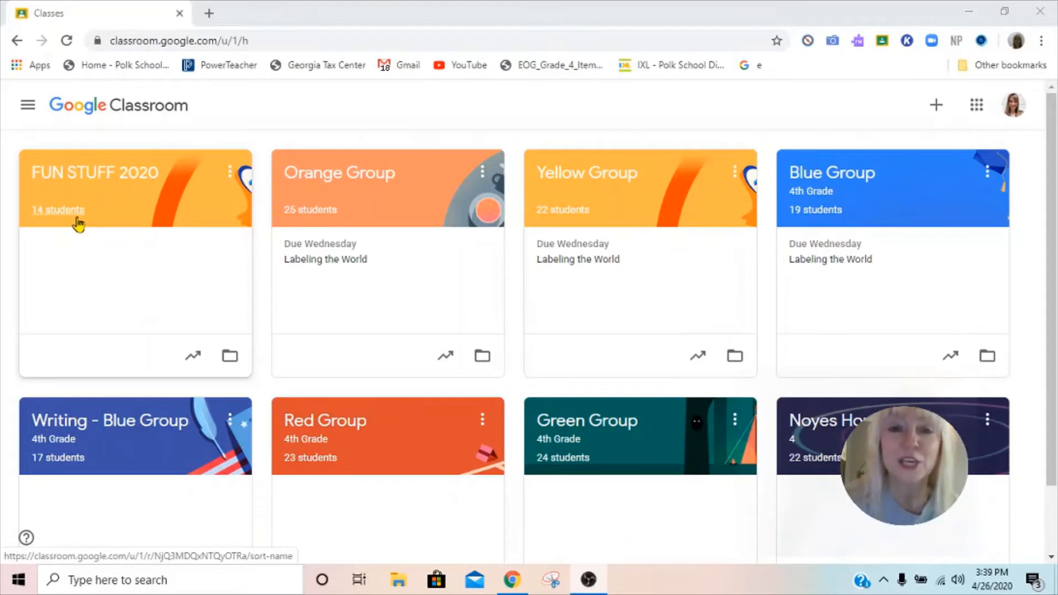
Step: Create a new class with the class name 'Science'
left_click(936, 108)
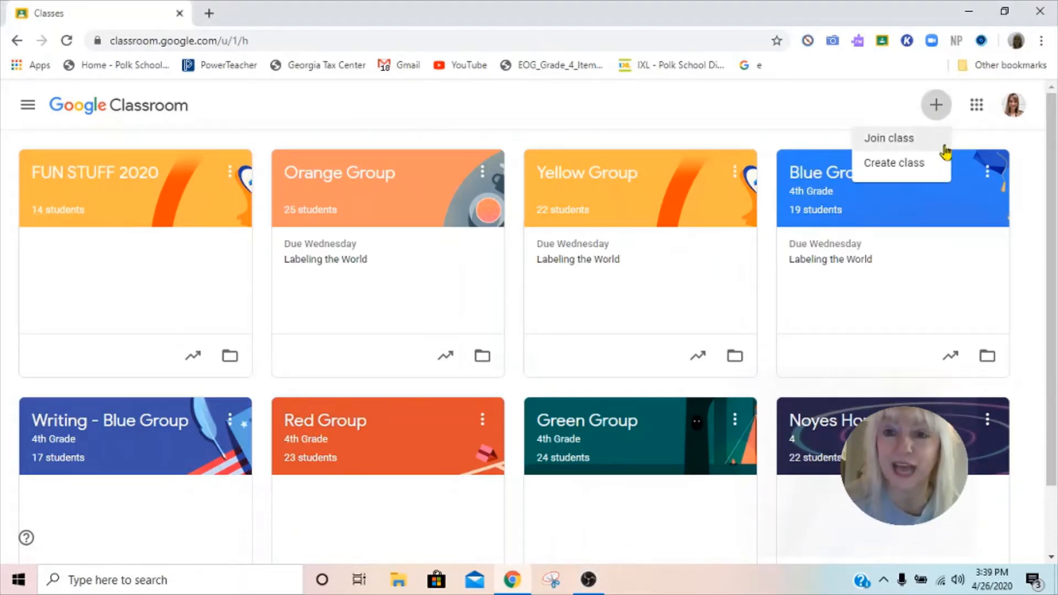
left_click(913, 166)
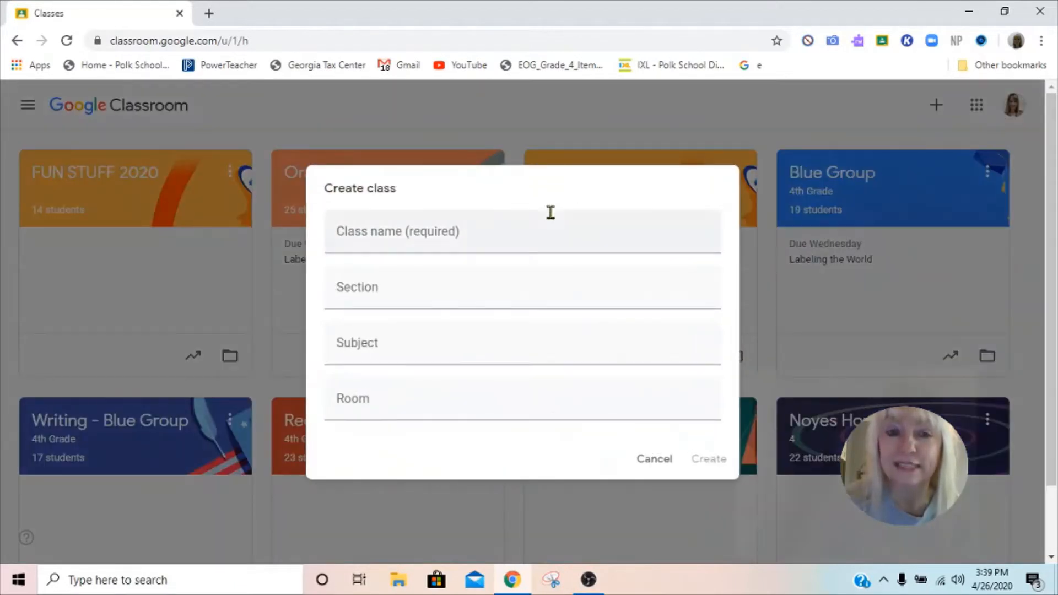
left_click(490, 233)
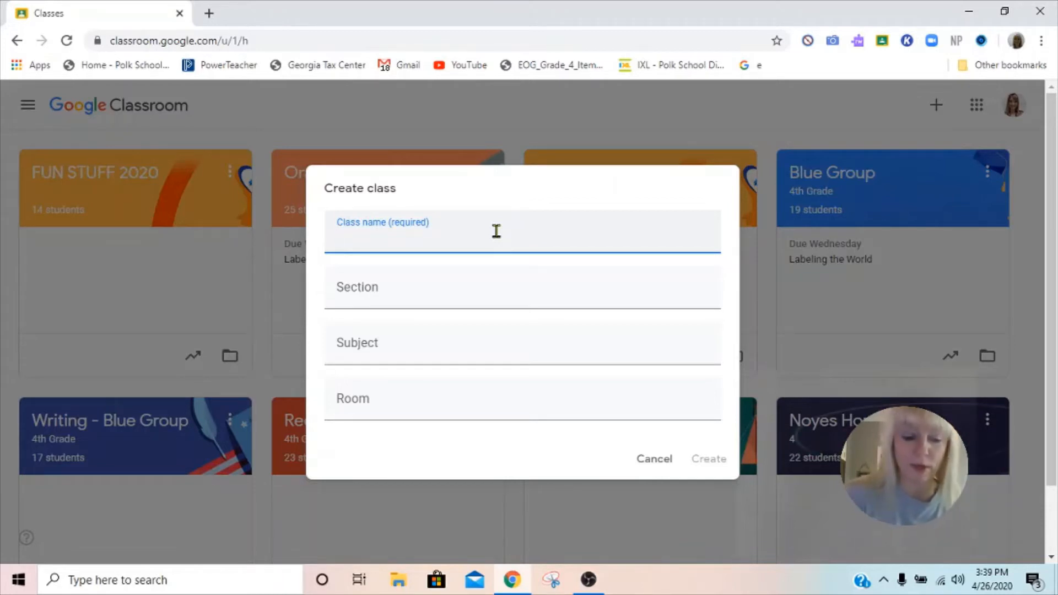
type("Science")
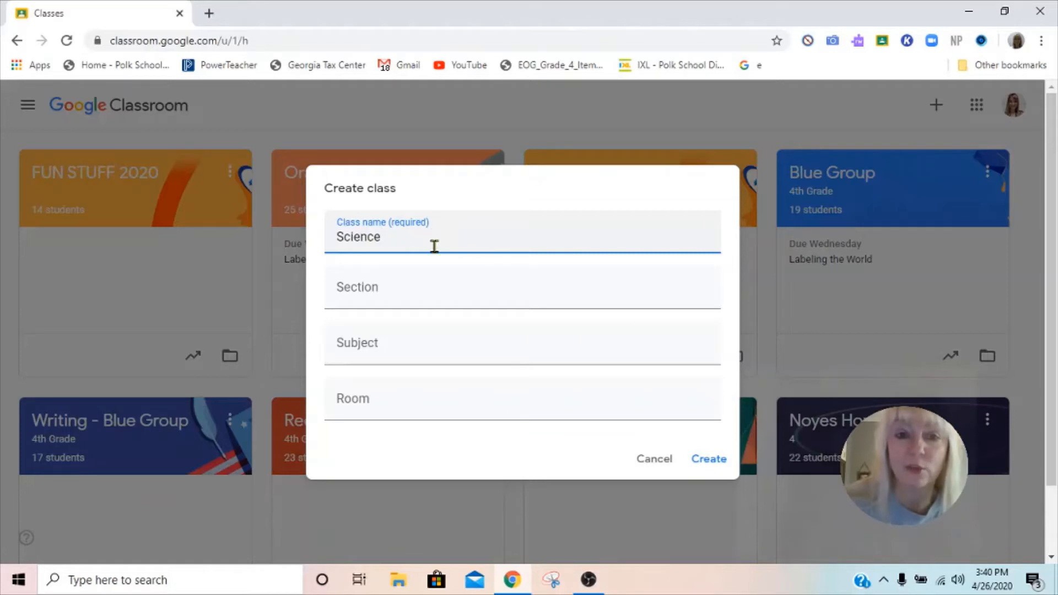
left_click(716, 464)
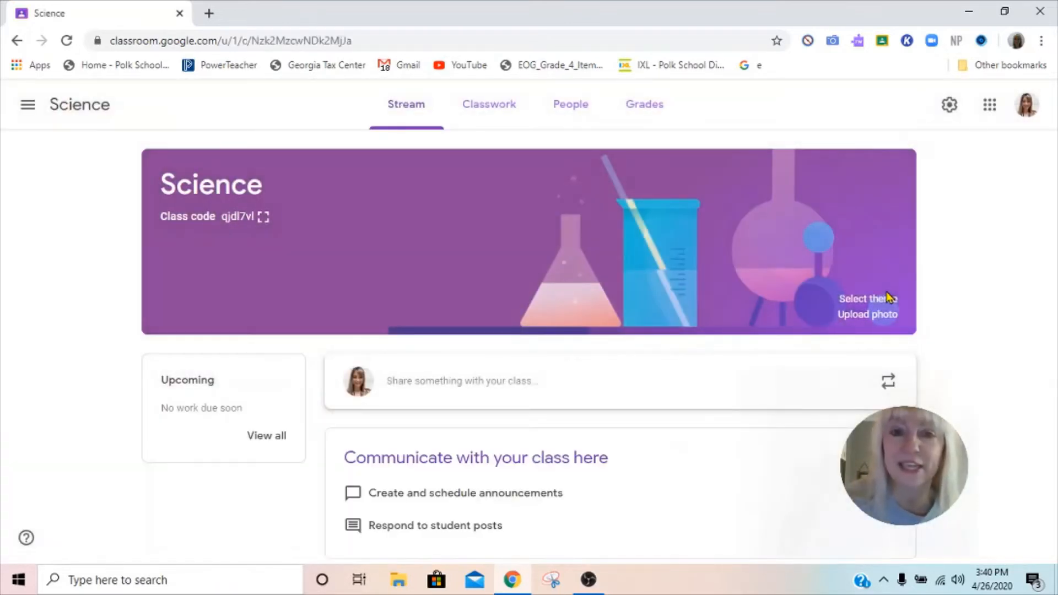
Step: Display the Science class code enlarged for students, then close the enlarged view
left_click(263, 221)
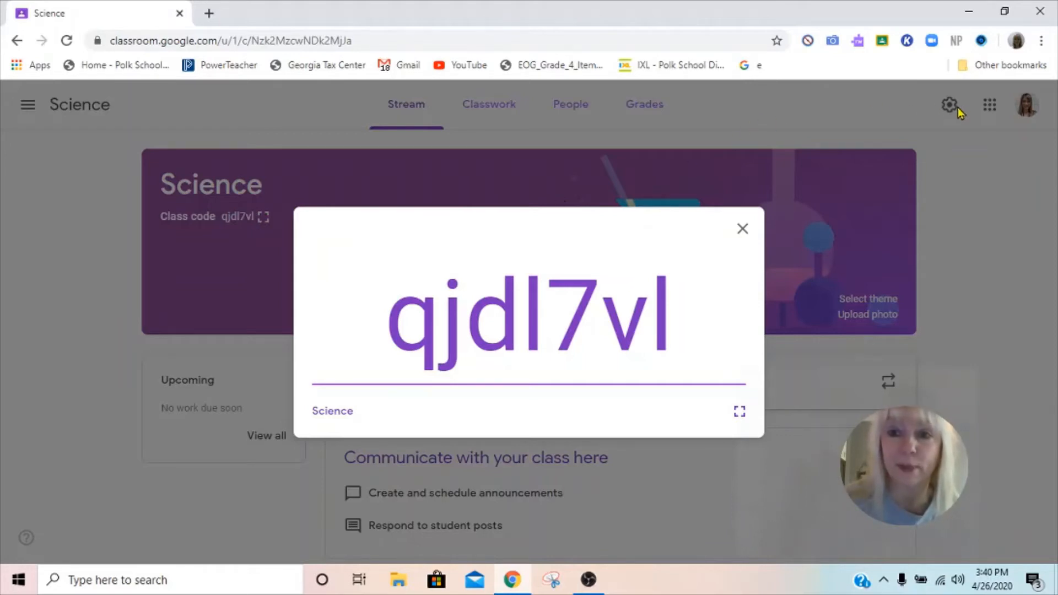
left_click(744, 232)
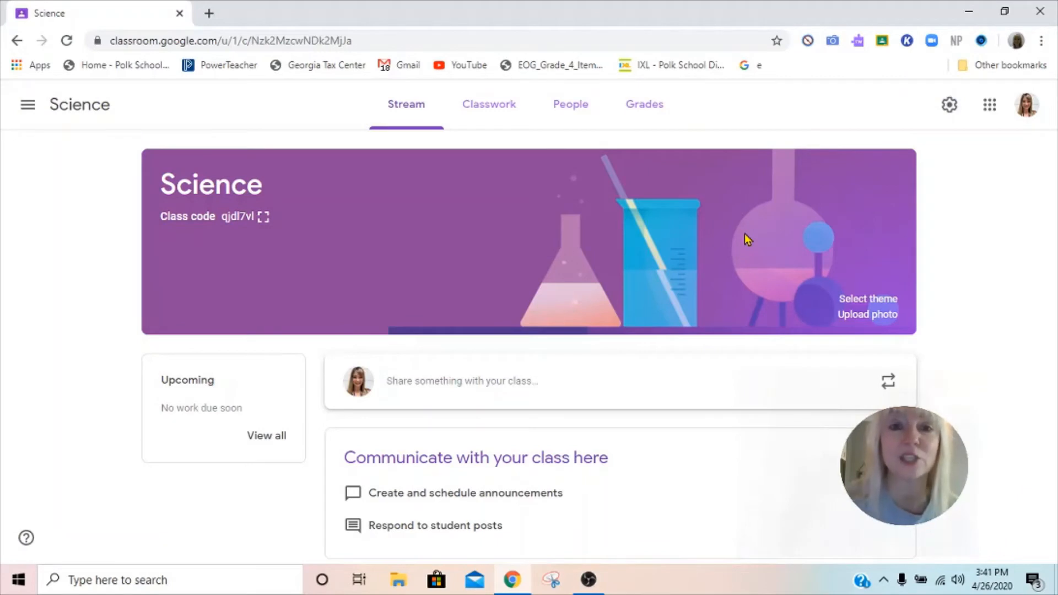
Step: On the People page, search for a co-teacher by name, cancel, then start inviting students
left_click(576, 110)
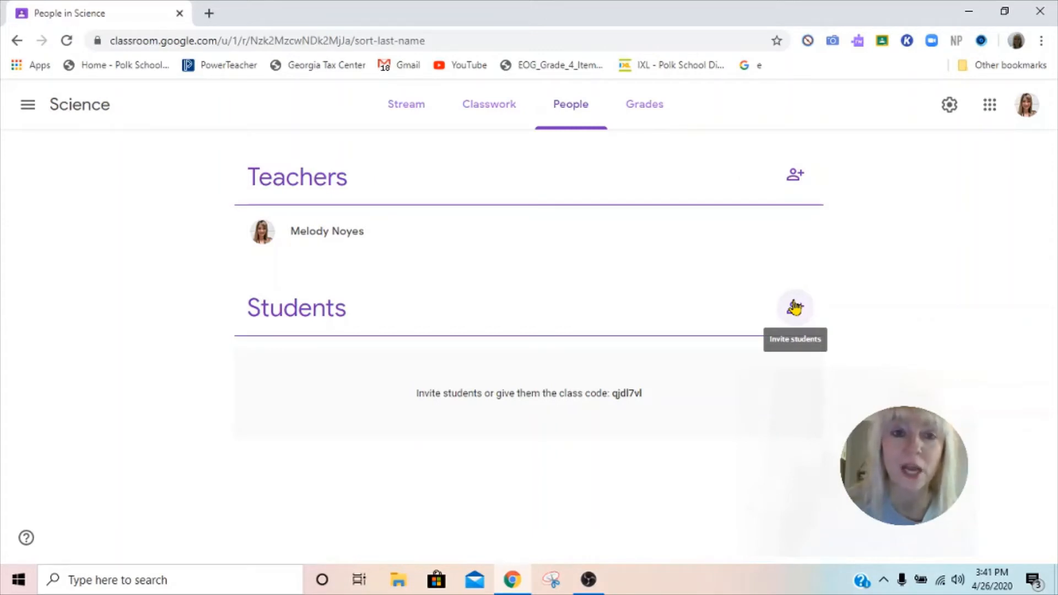
left_click(794, 176)
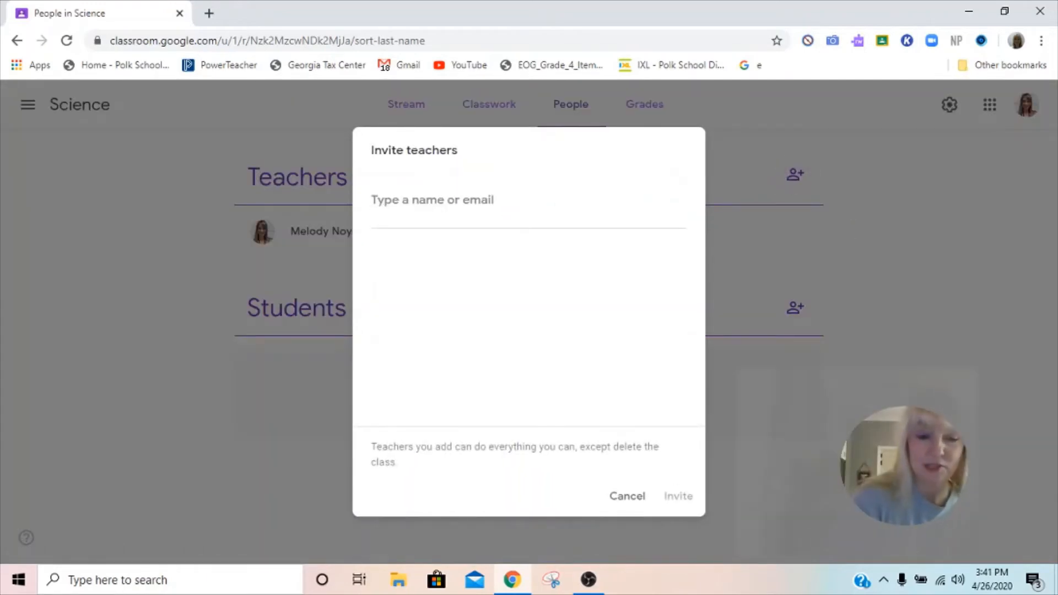
type("mcclen")
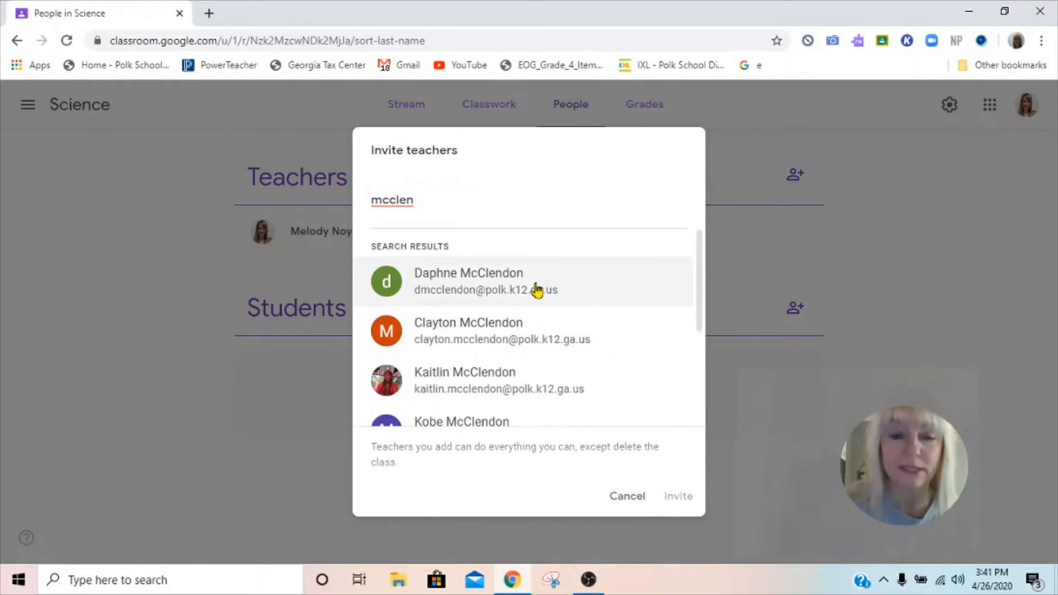
left_click_drag(448, 204, 285, 228)
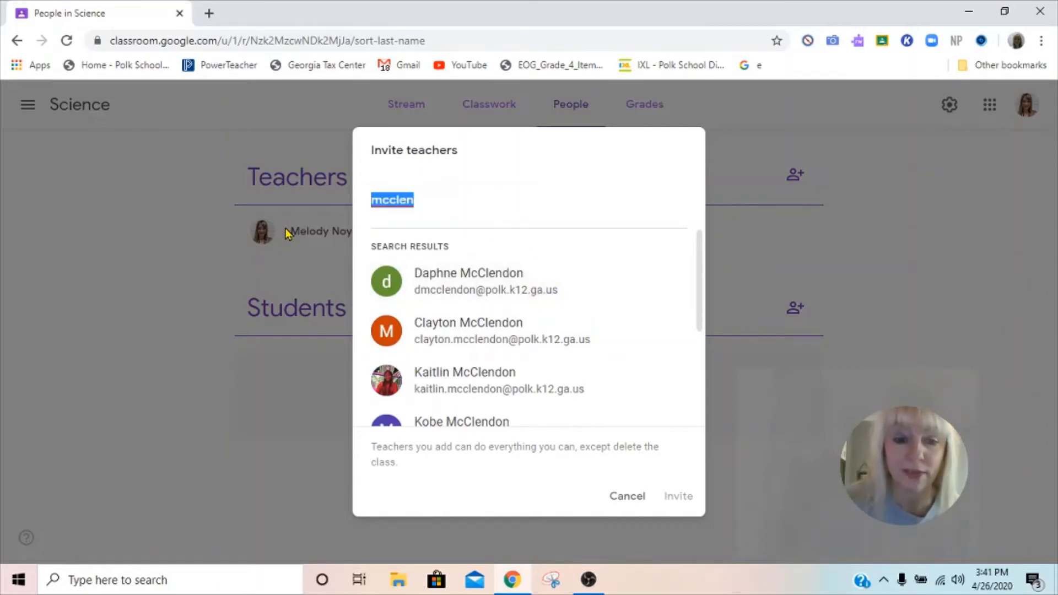
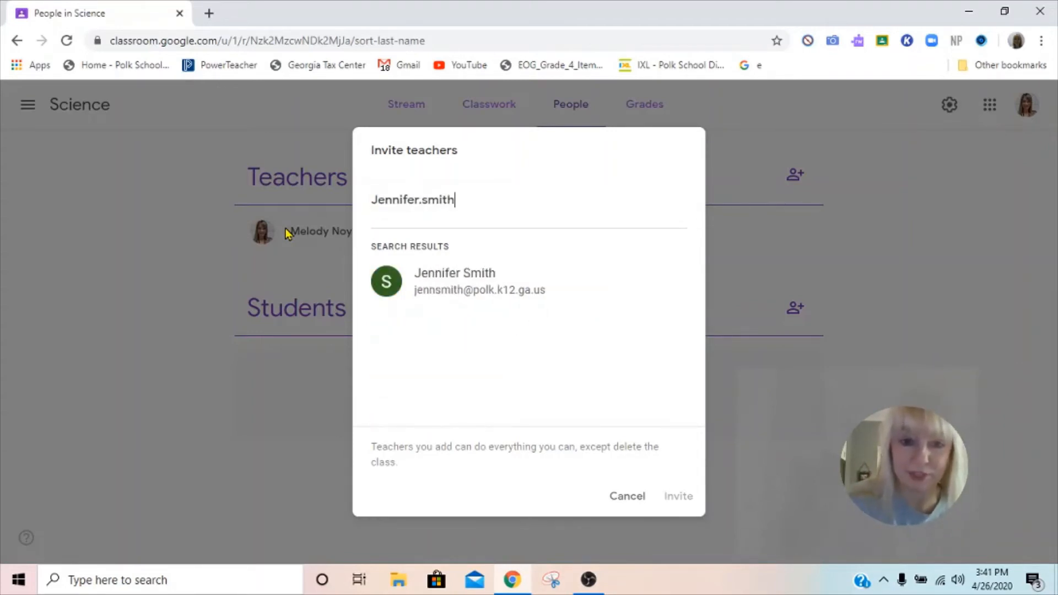
left_click(641, 497)
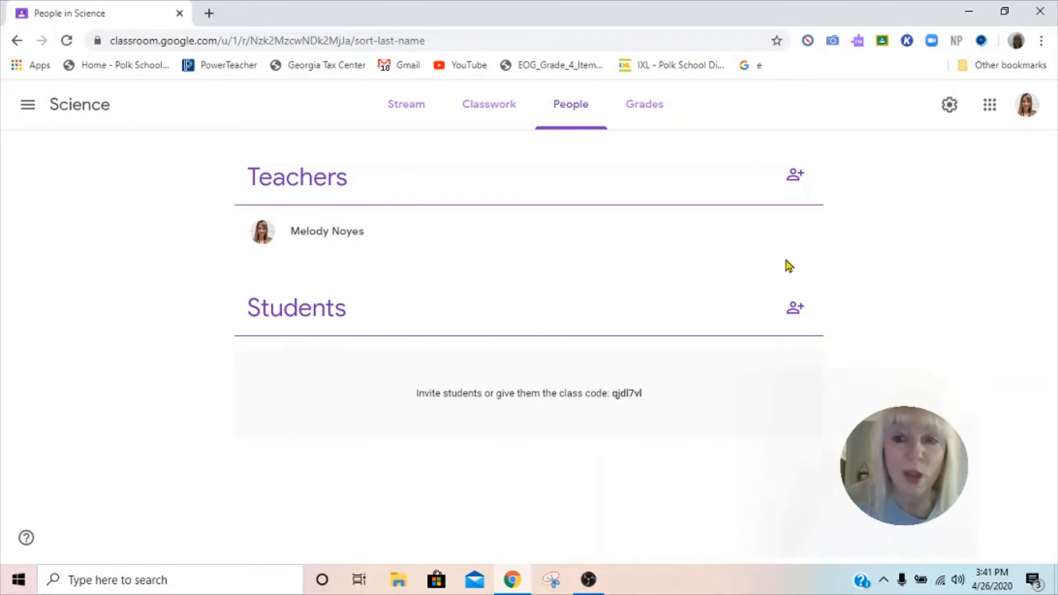
left_click(795, 309)
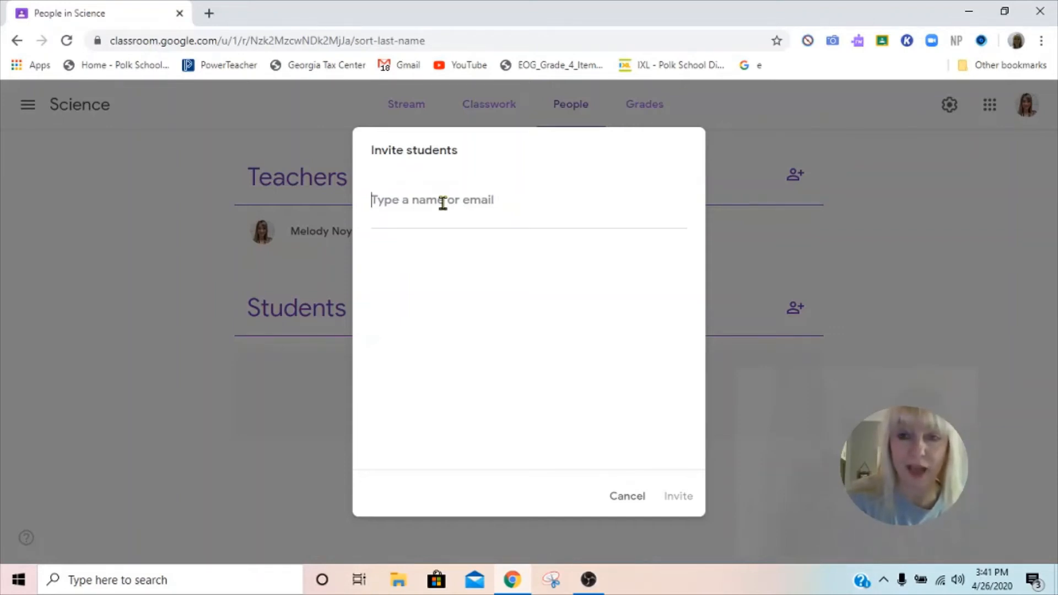
type("steve")
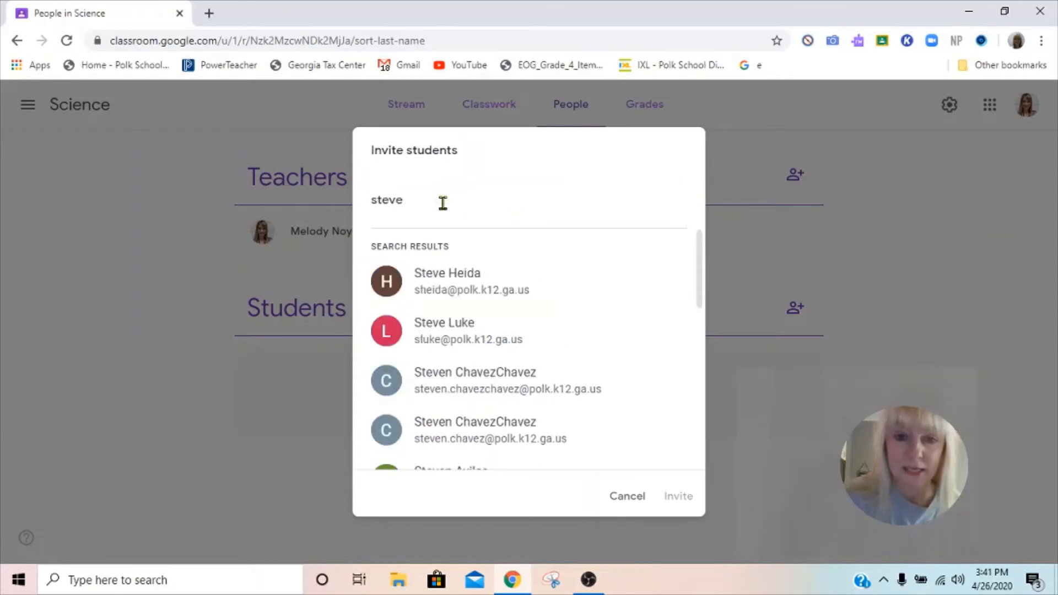
key("BackSpace")
type("ie")
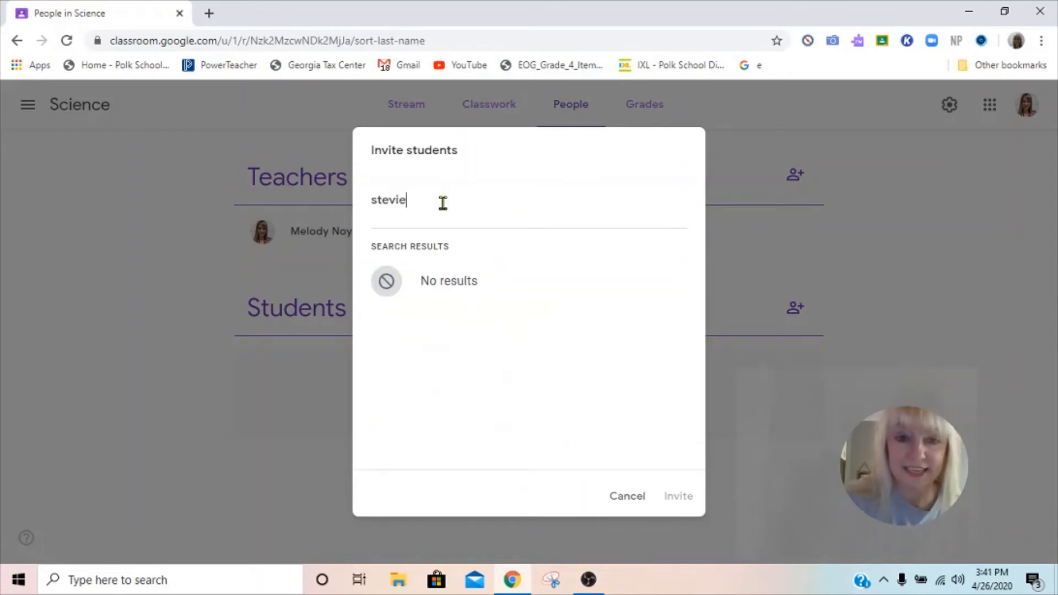
key("BackSpace")
key("BackSpace")
key("BackSpace")
key("BackSpace")
key("BackSpace")
key("BackSpace")
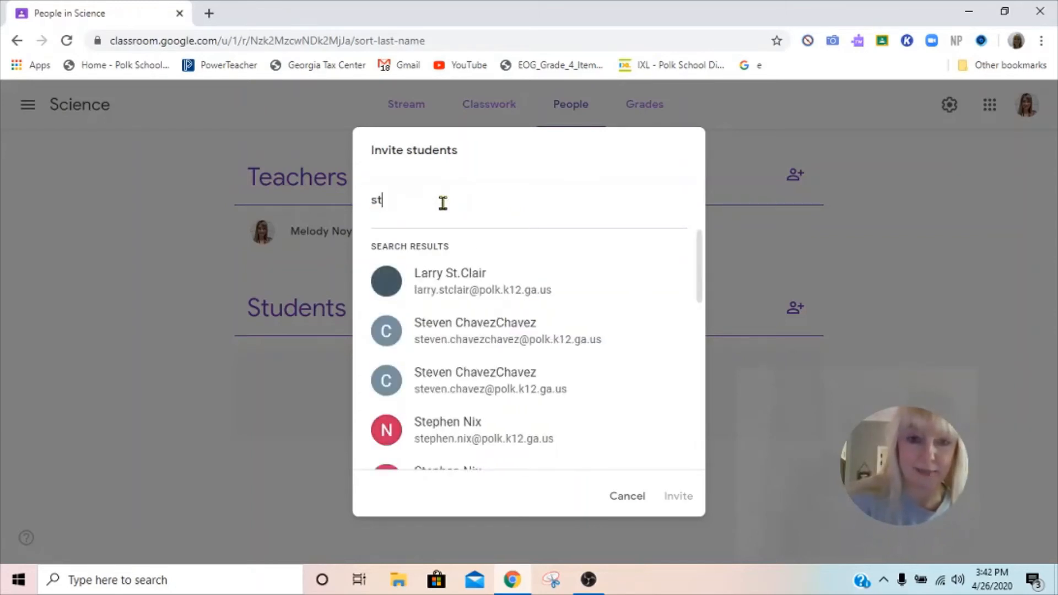
type("le")
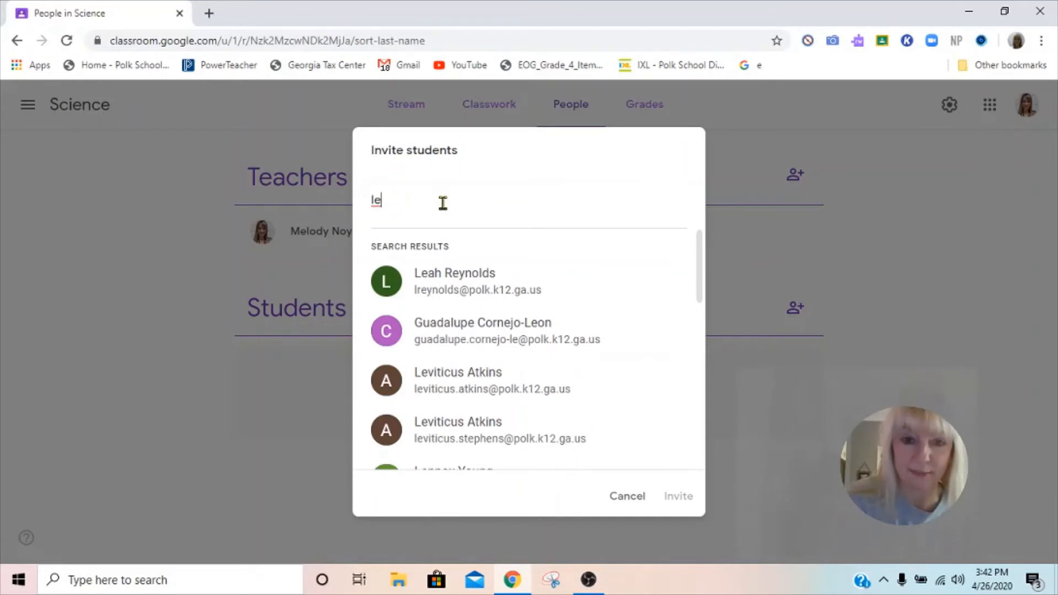
key("BackSpace")
type("l")
key("BackSpace")
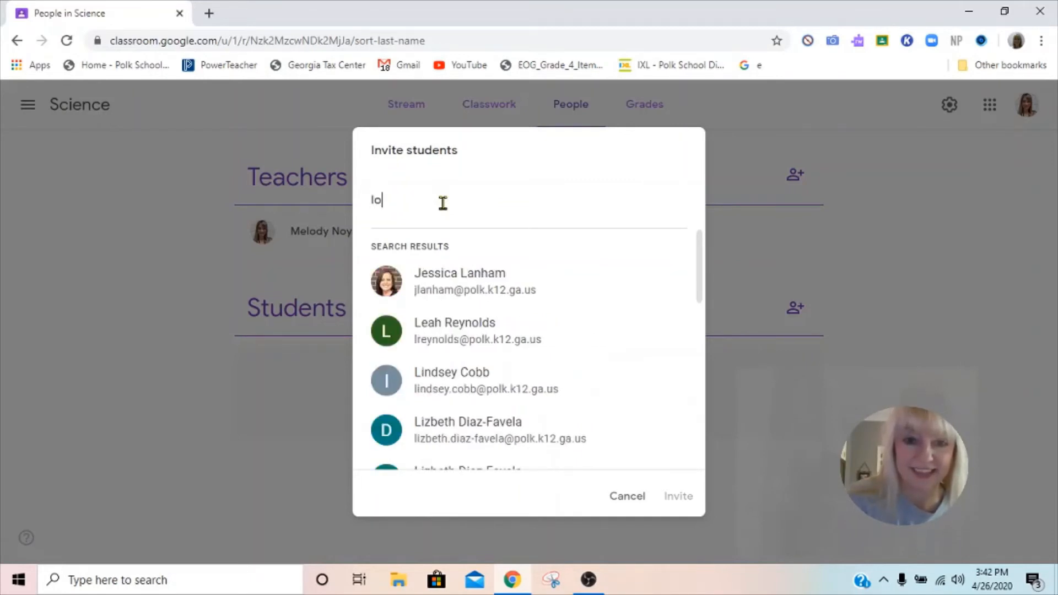
type("oyd")
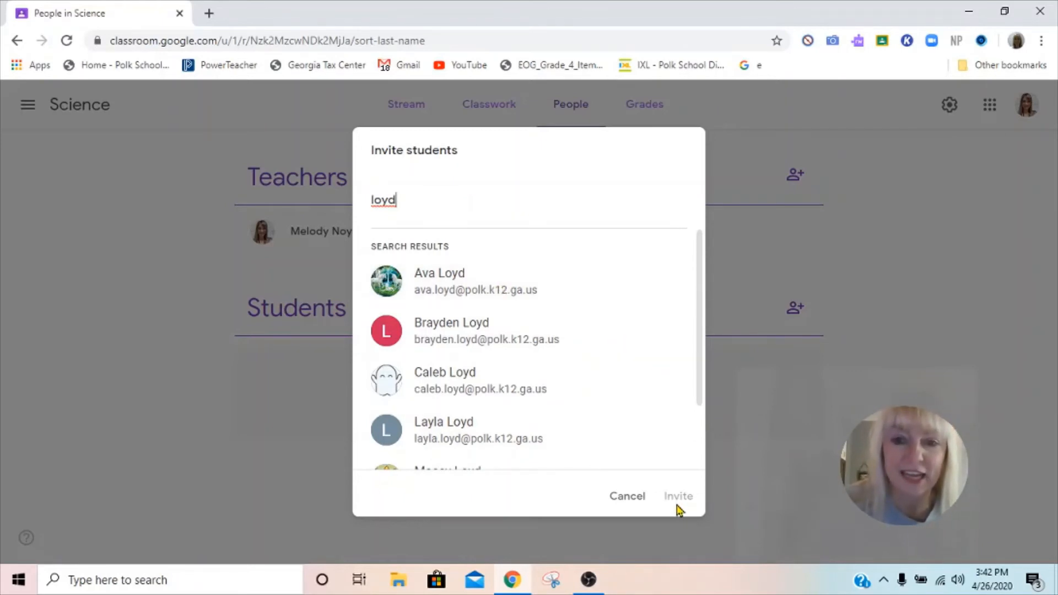
left_click(628, 498)
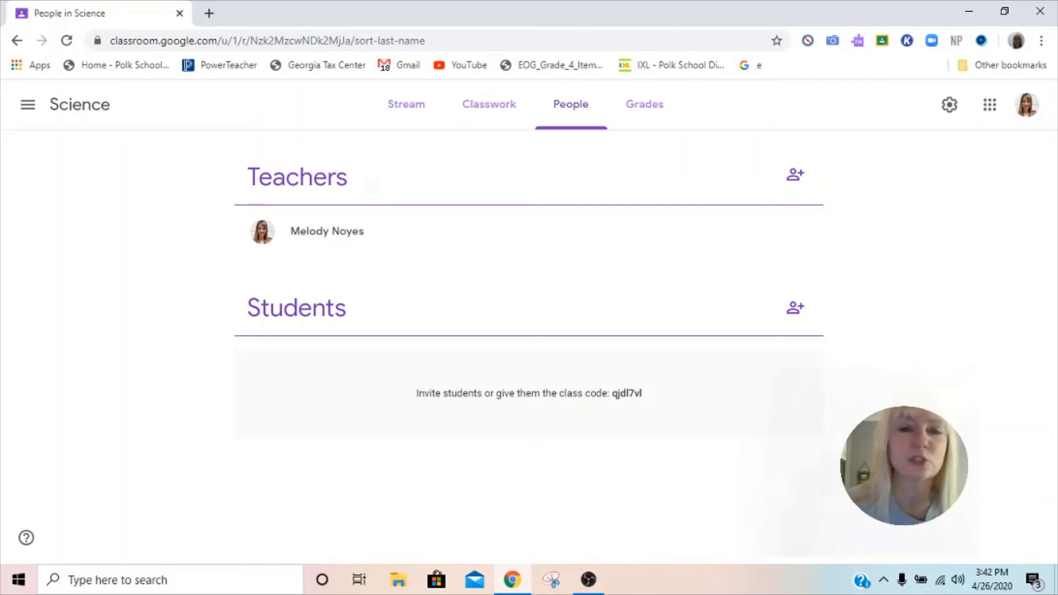
Step: On the Classwork page, start a new Material post and show its attachment sources
left_click(503, 109)
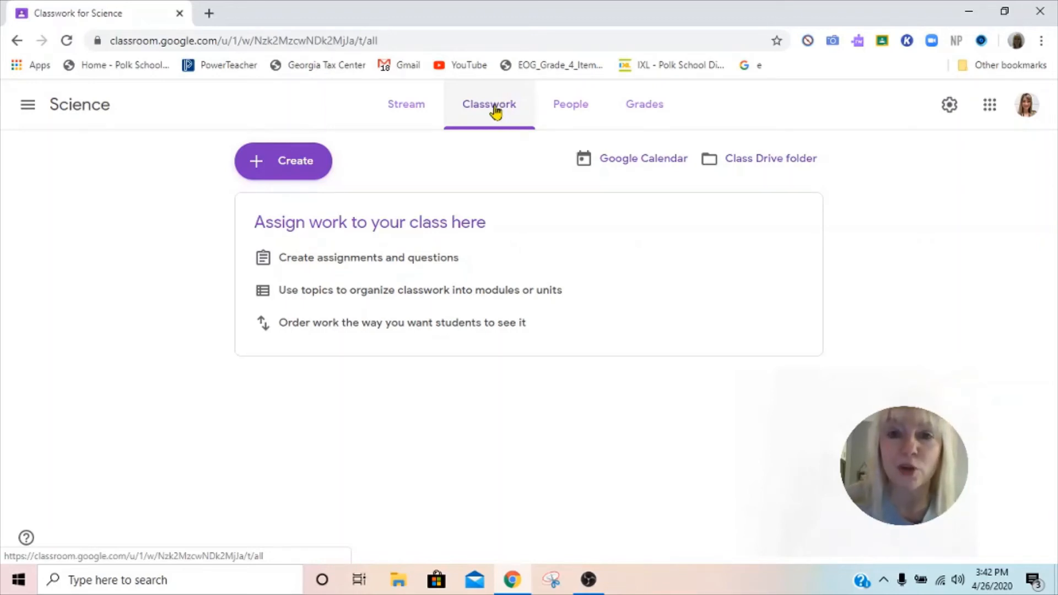
left_click(315, 172)
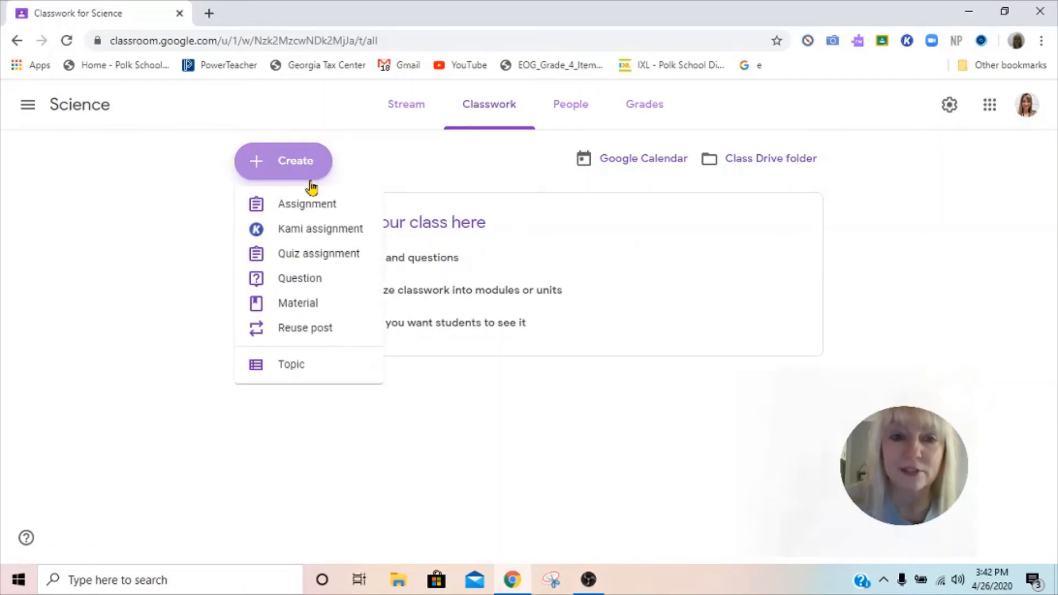
left_click(304, 308)
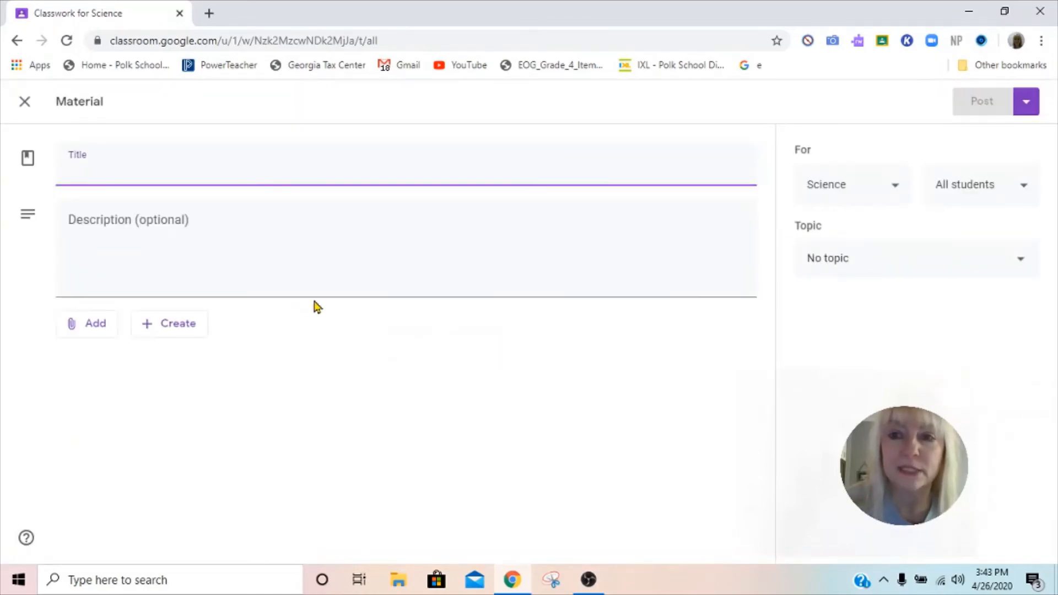
left_click(96, 327)
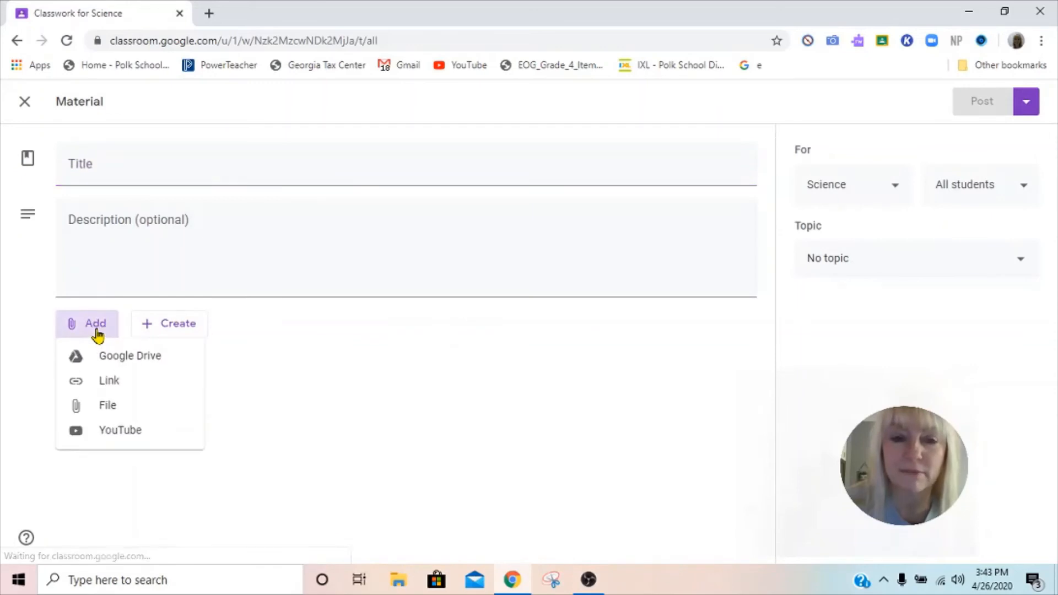
left_click(127, 356)
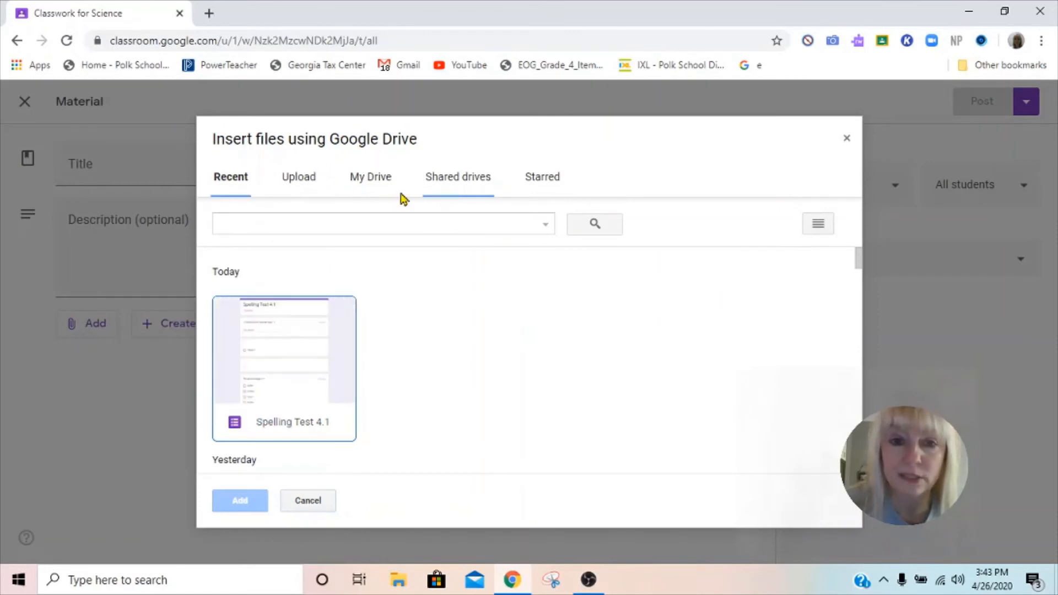
left_click(298, 187)
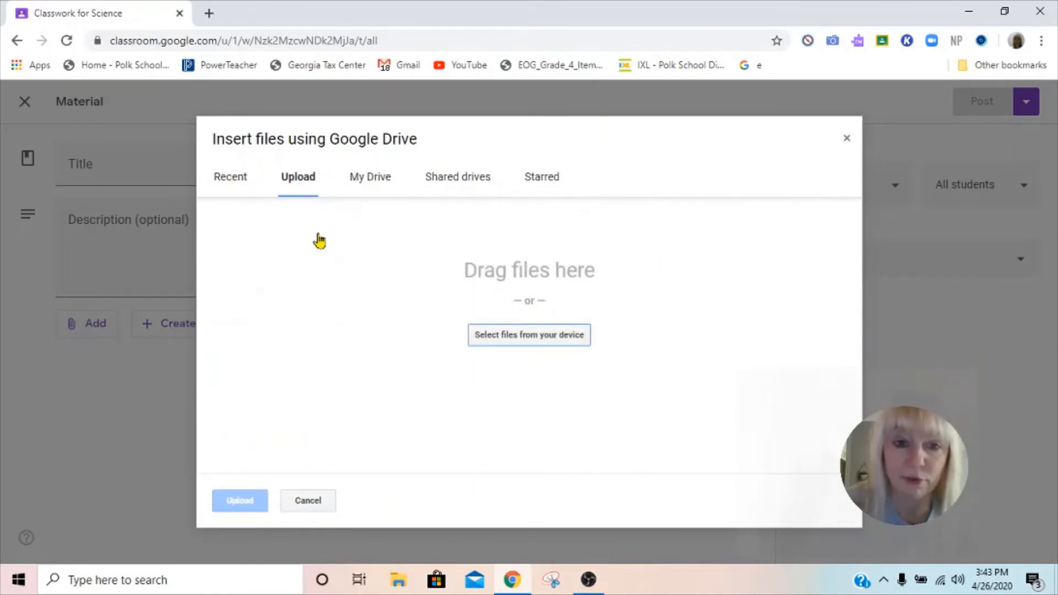
left_click(236, 177)
left_click(465, 181)
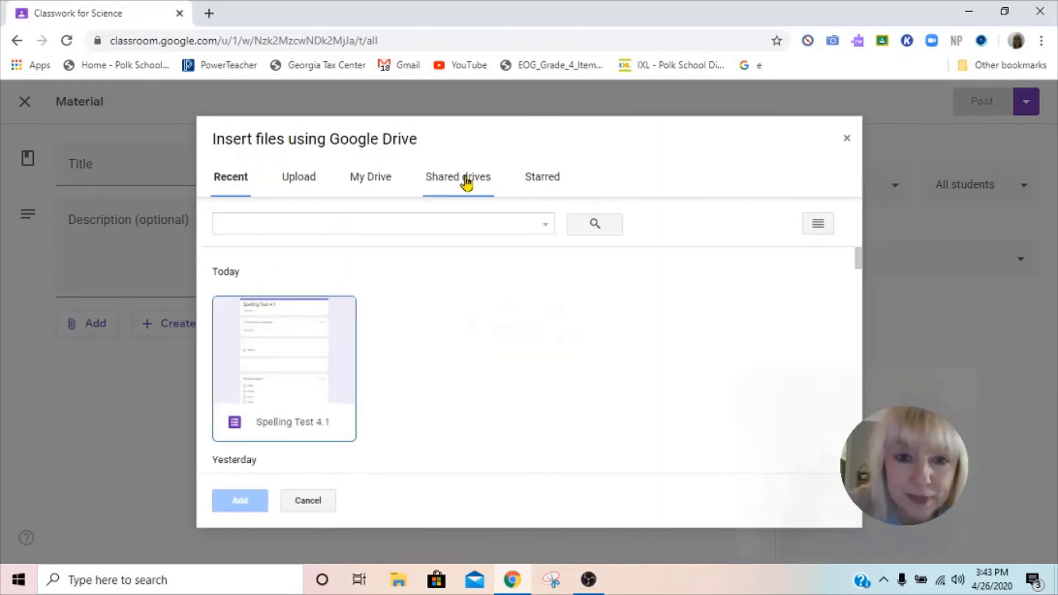
left_click(377, 180)
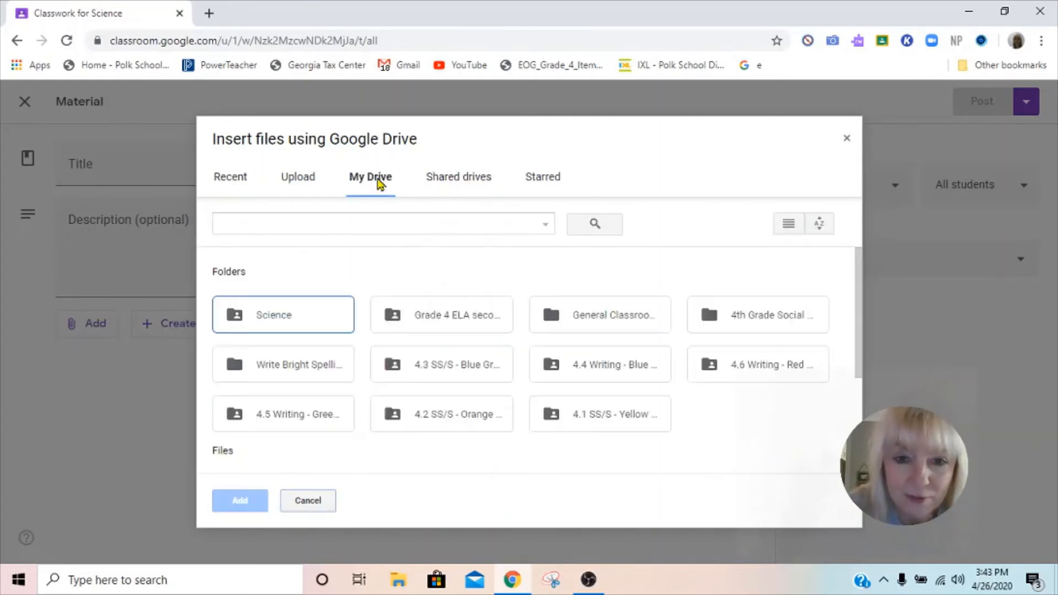
left_click(628, 369)
double_click(456, 423)
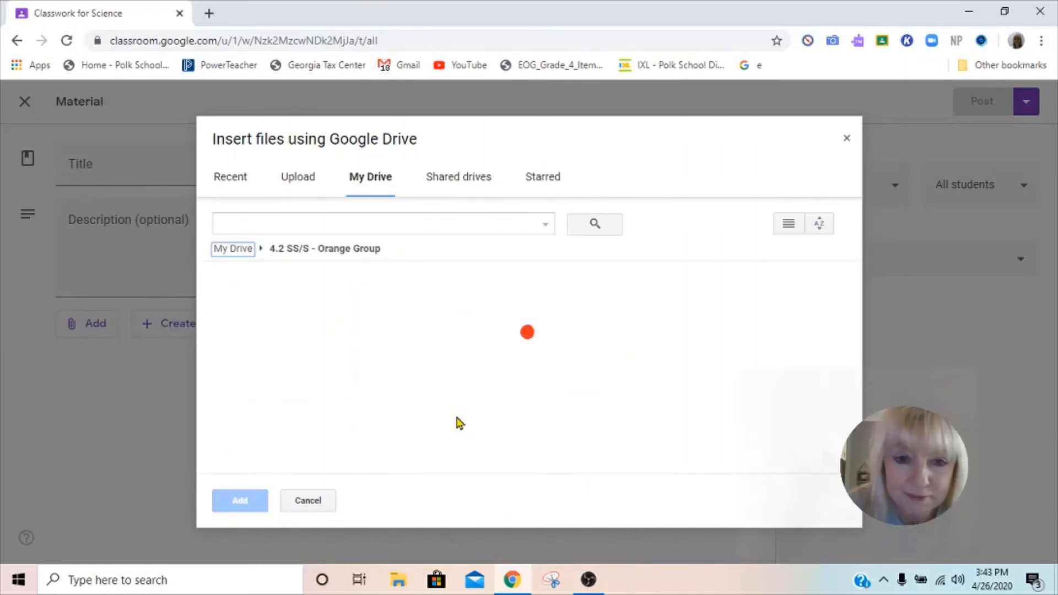
double_click(302, 333)
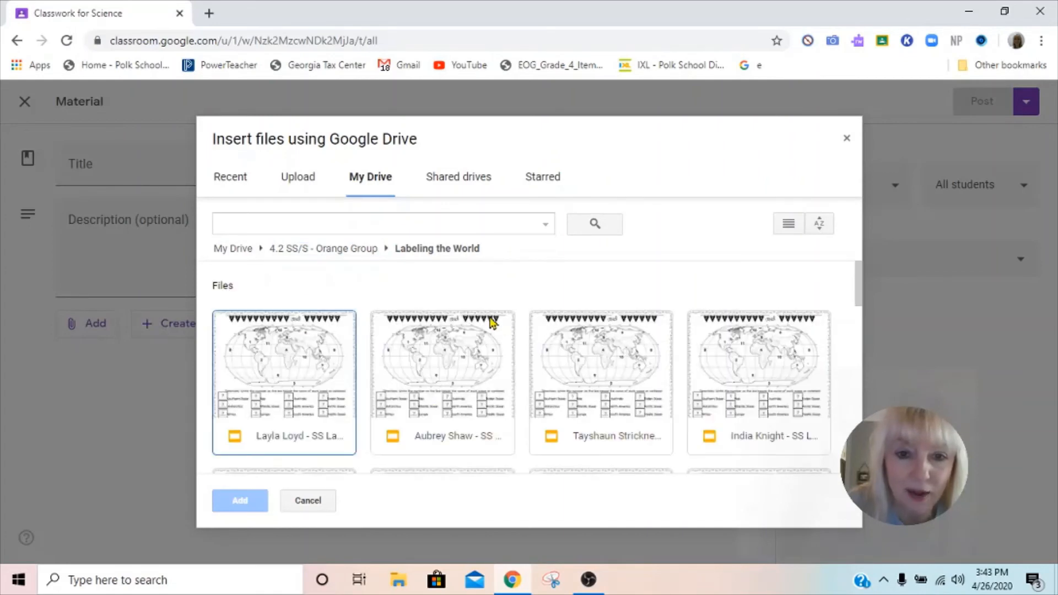
left_click(847, 138)
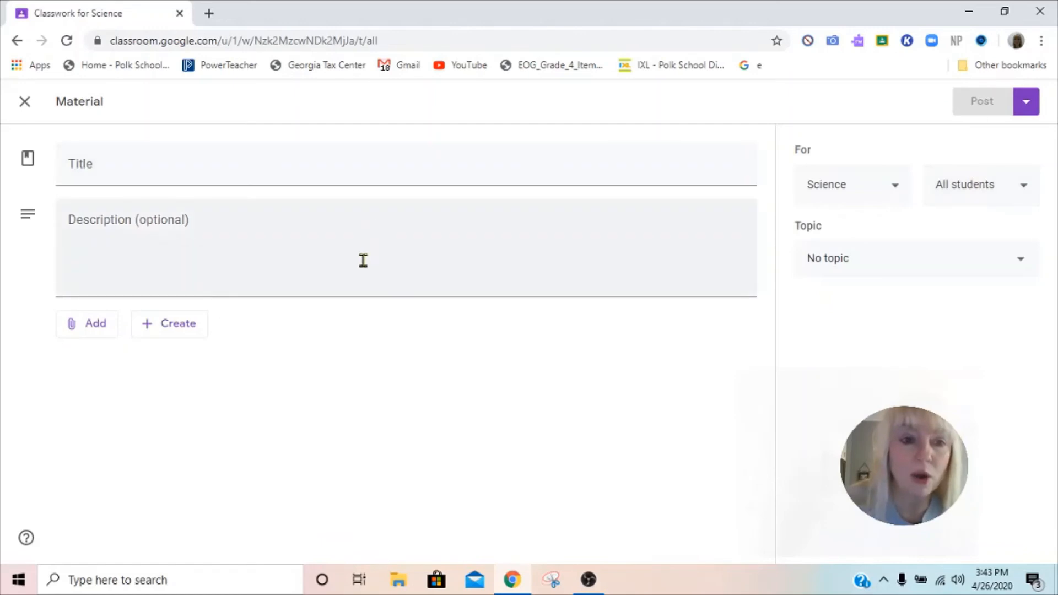
Step: Attach the Susan B. Anthony booklet PDF from My Drive > 4.3 SS/S > Susan B. Anthony Booklet
left_click(96, 324)
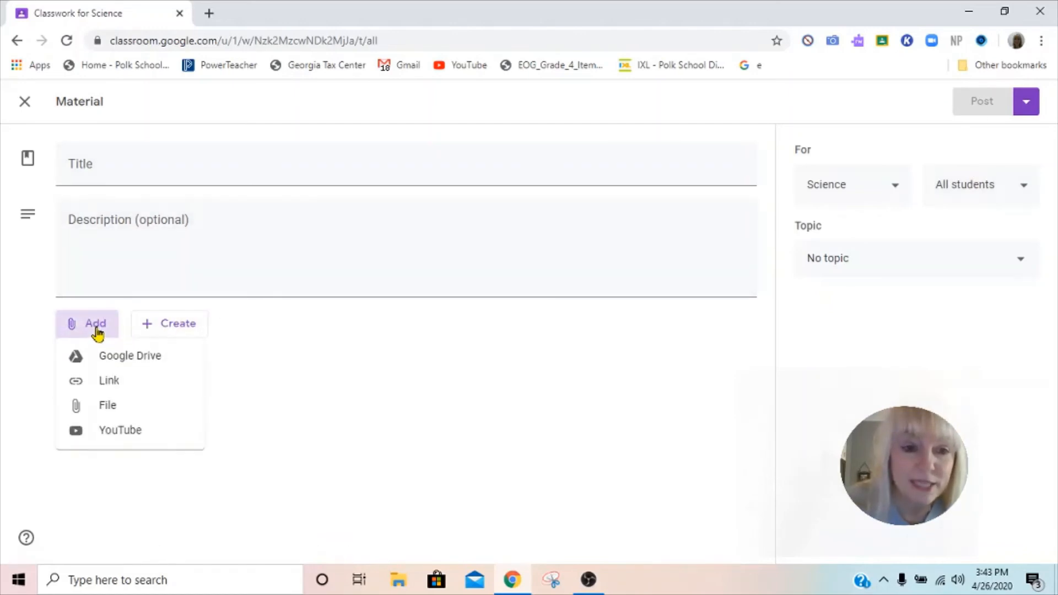
left_click(131, 361)
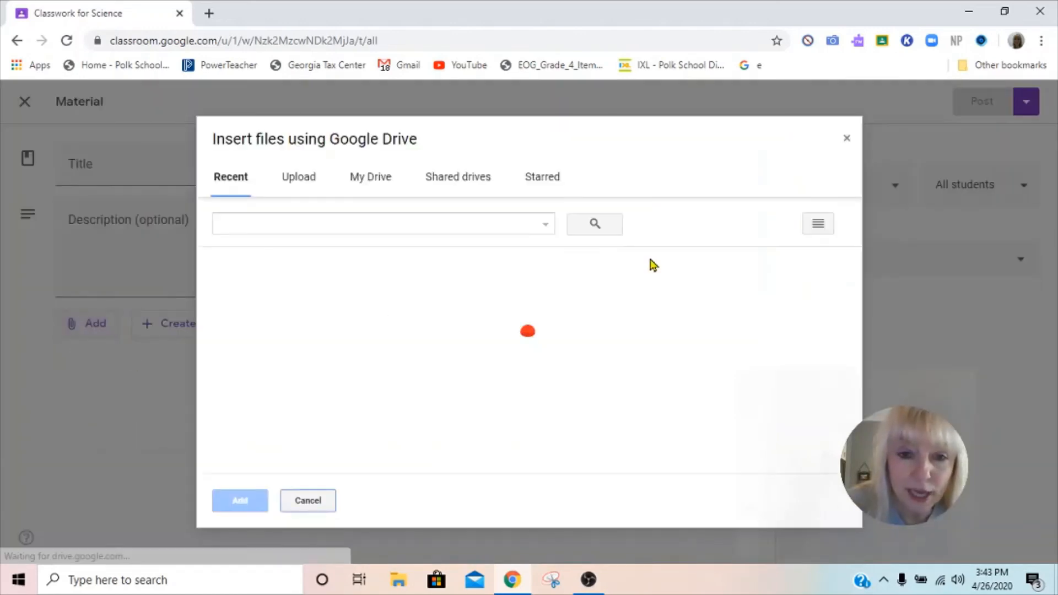
left_click(373, 189)
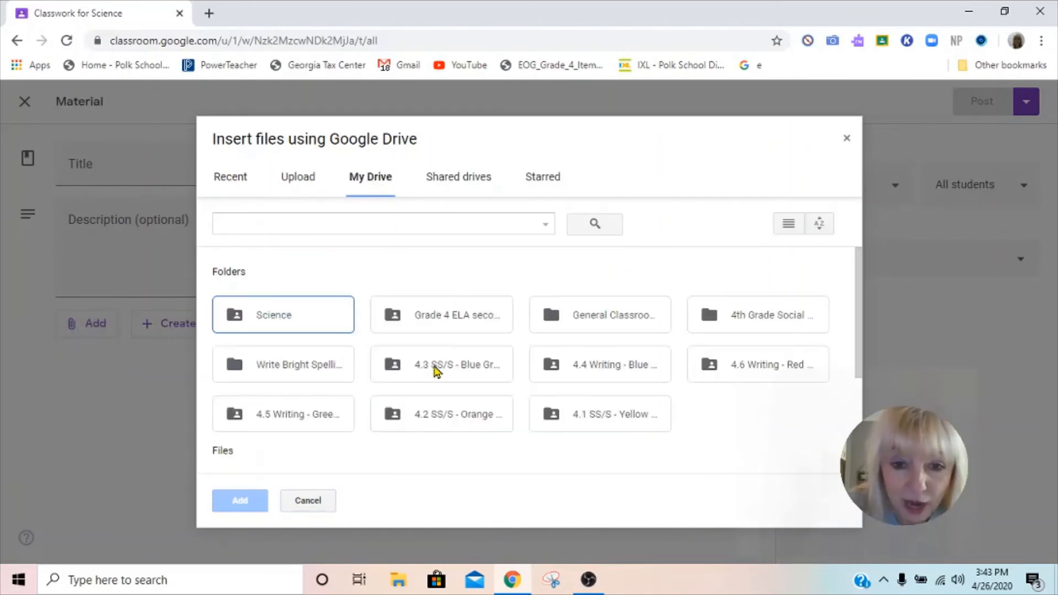
double_click(435, 369)
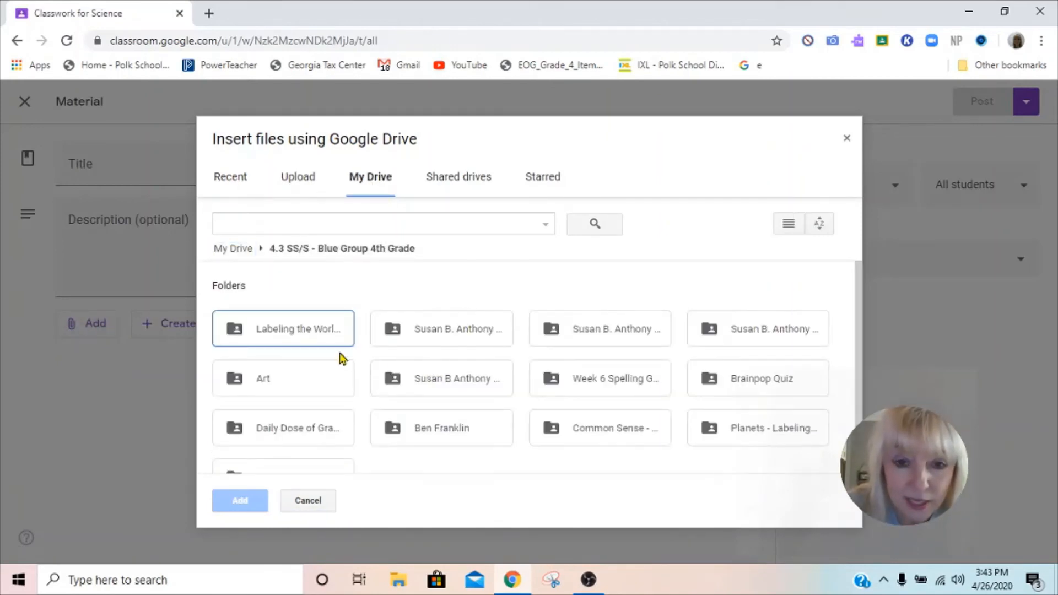
left_click(475, 336)
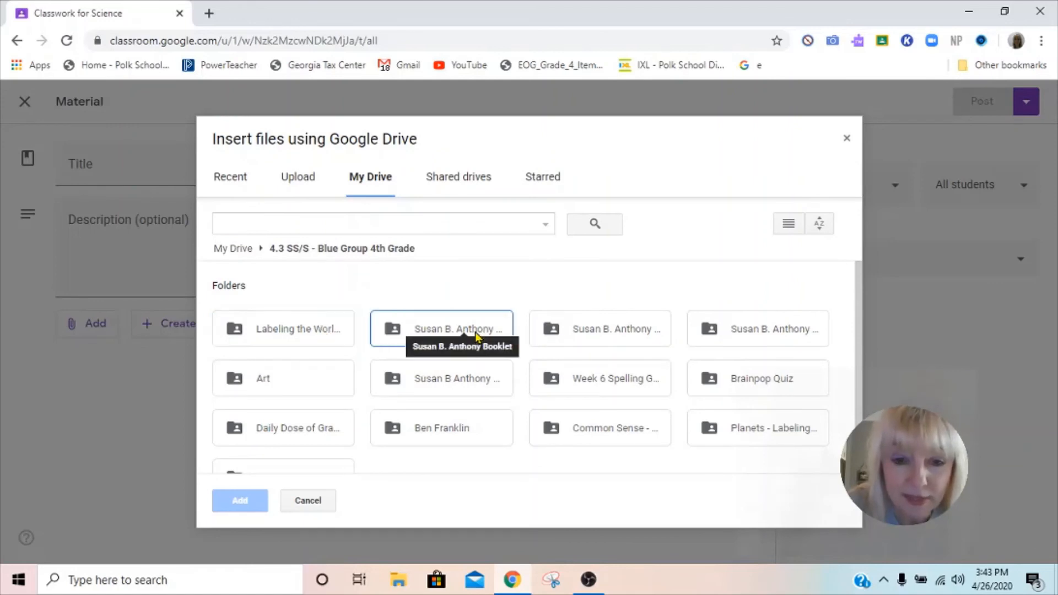
double_click(472, 330)
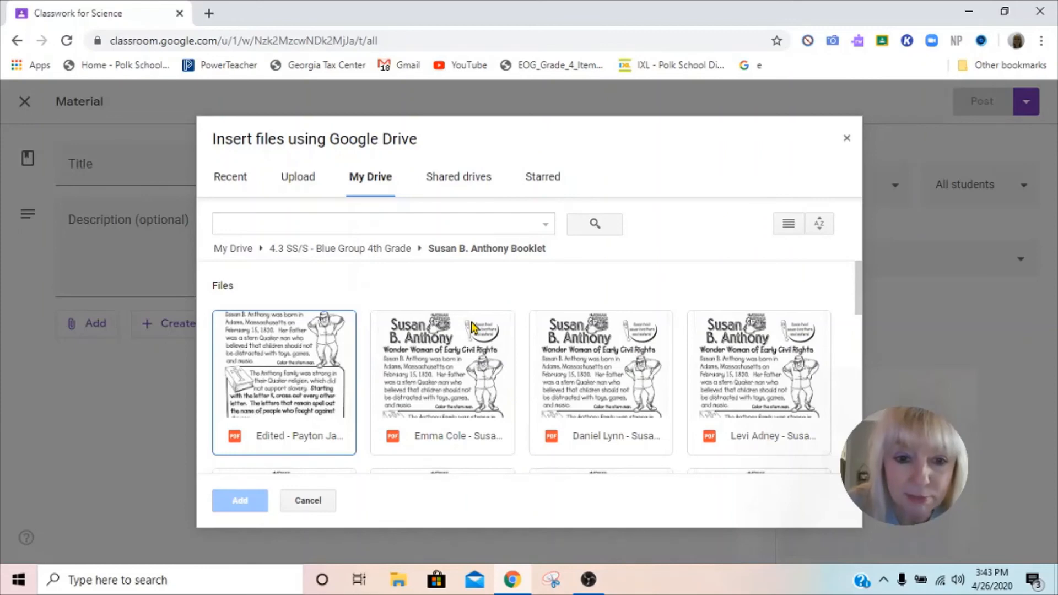
scroll(716, 369, "down", 4)
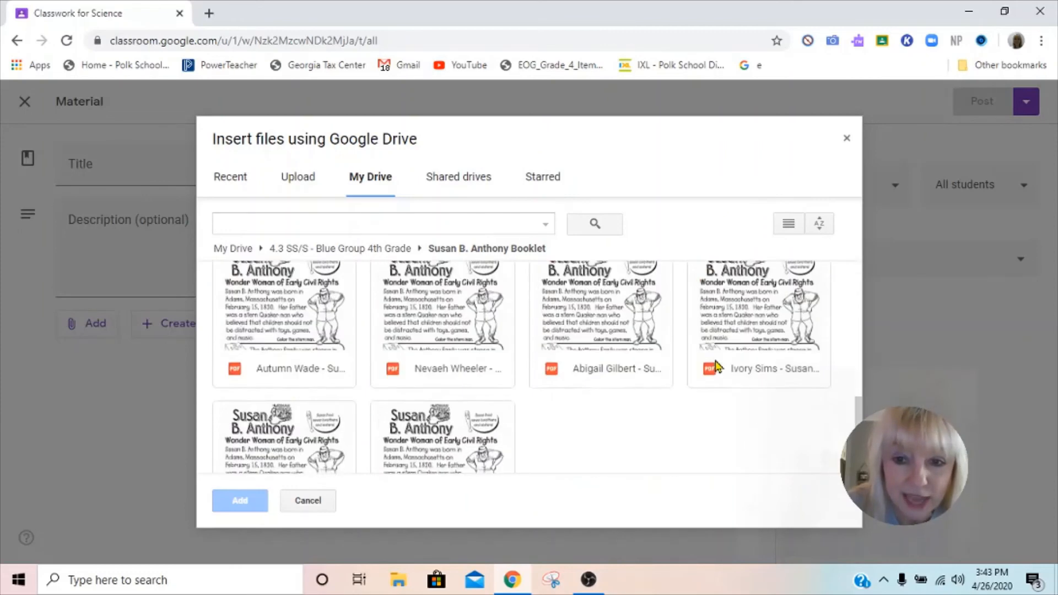
scroll(716, 366, "down", 2)
scroll(718, 363, "up", 6)
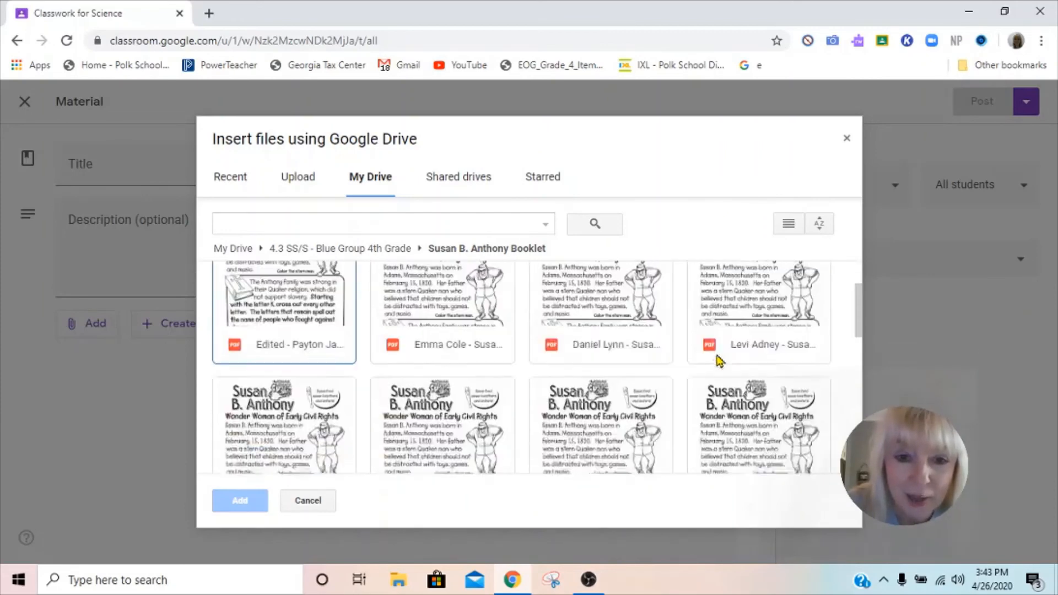
scroll(718, 361, "up", 2)
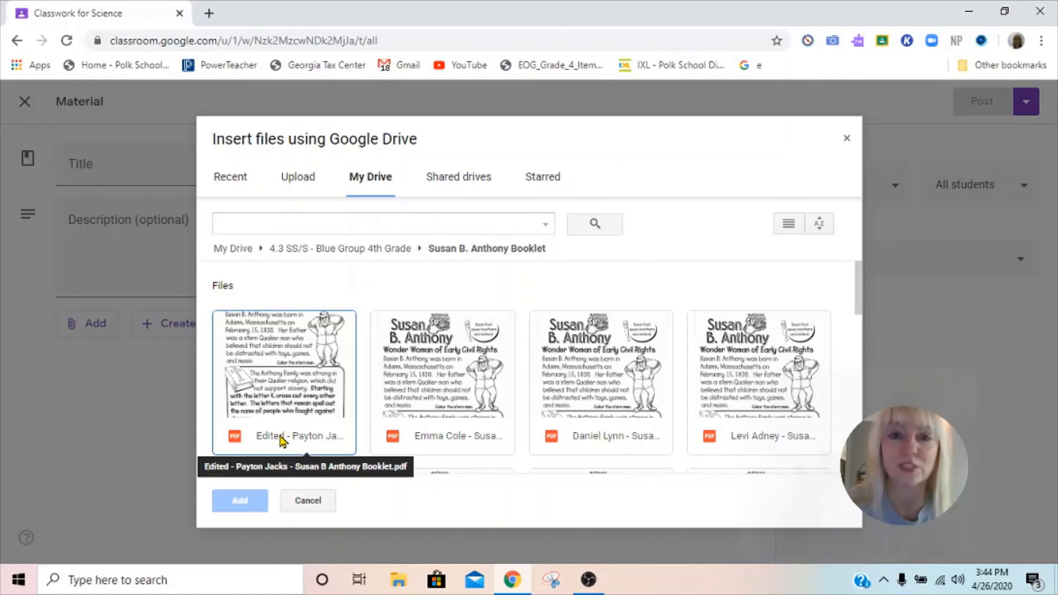
double_click(320, 379)
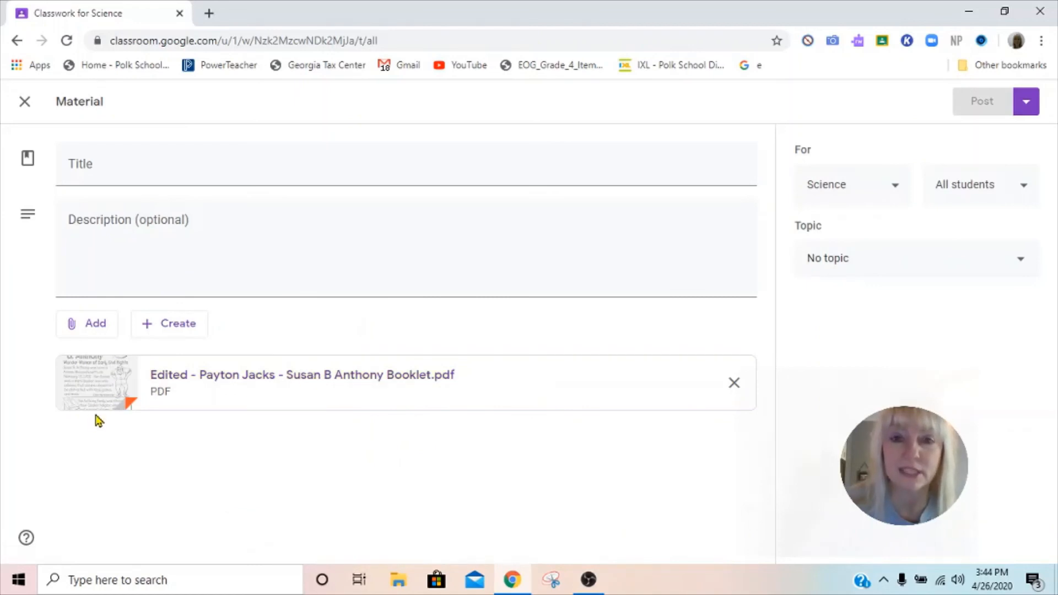
Step: Remove the PDF attachment, discard the Material post, and reopen the Create menu
left_click(734, 386)
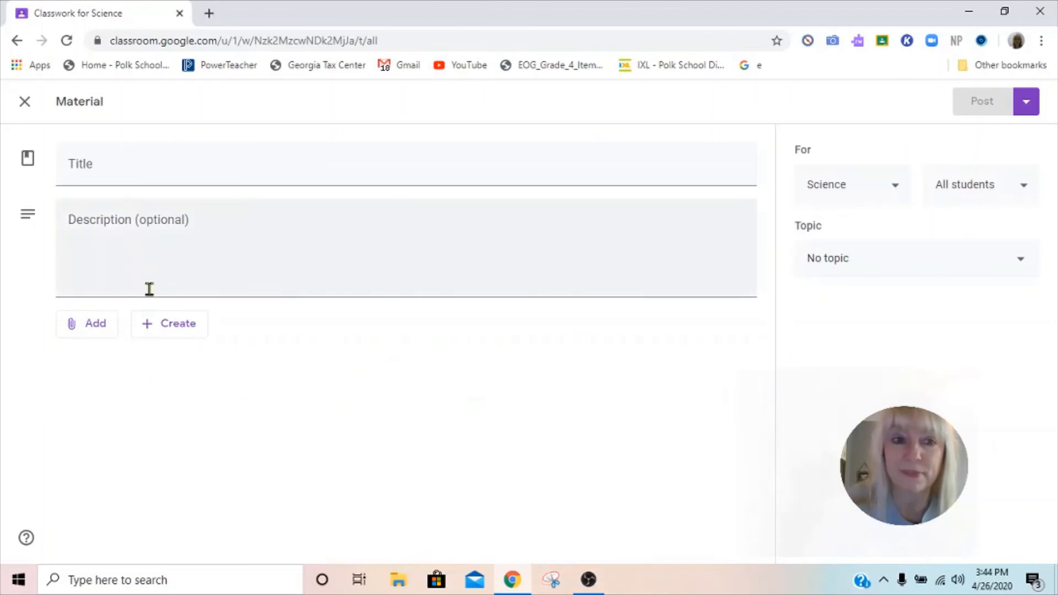
left_click(25, 110)
left_click(300, 161)
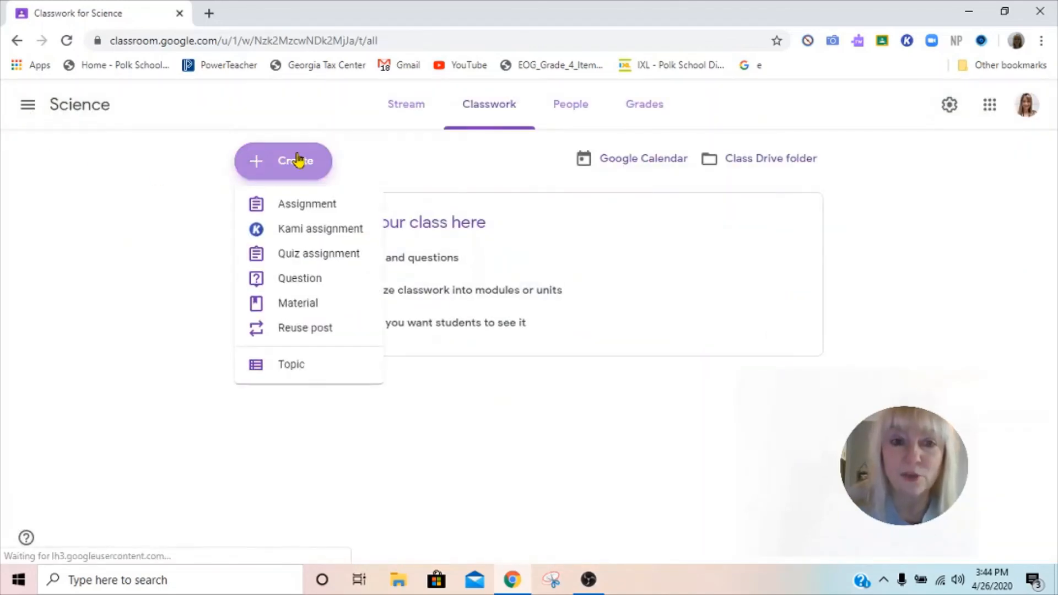